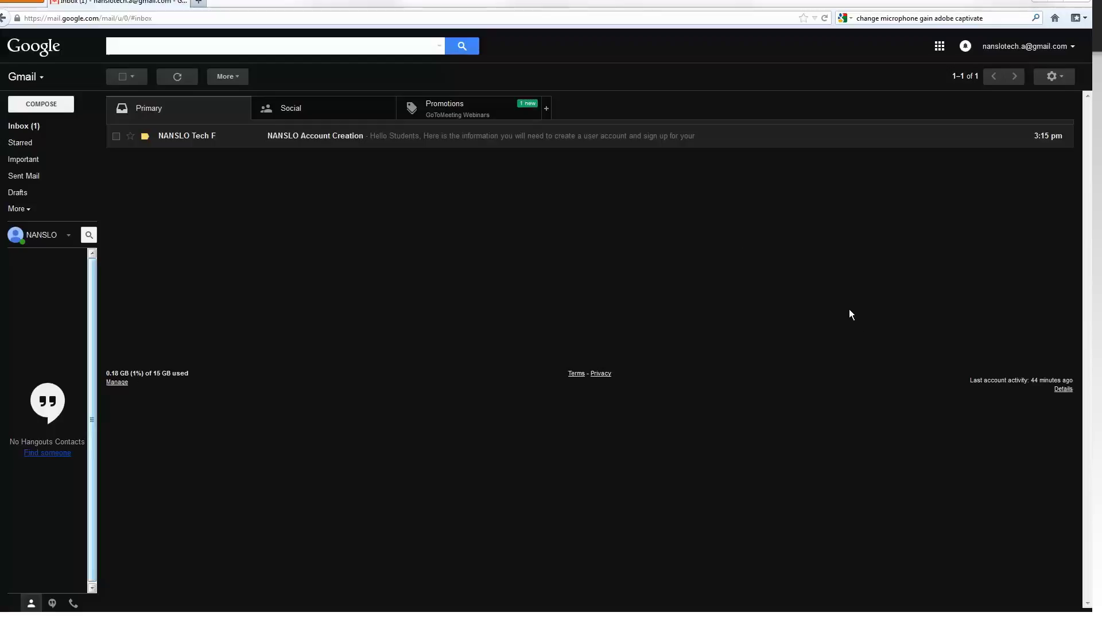
- Copy the PIN from the NANSLO Account Creation email and follow its Aborbance Spec signup link
click(533, 138)
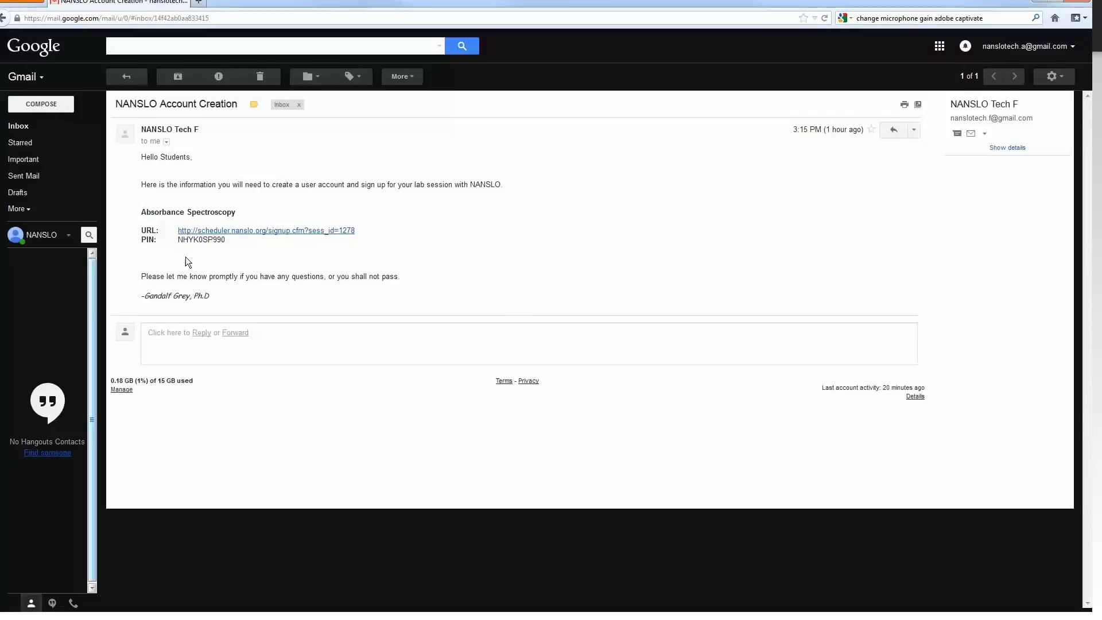
drag(233, 239, 177, 236)
right_click(200, 243)
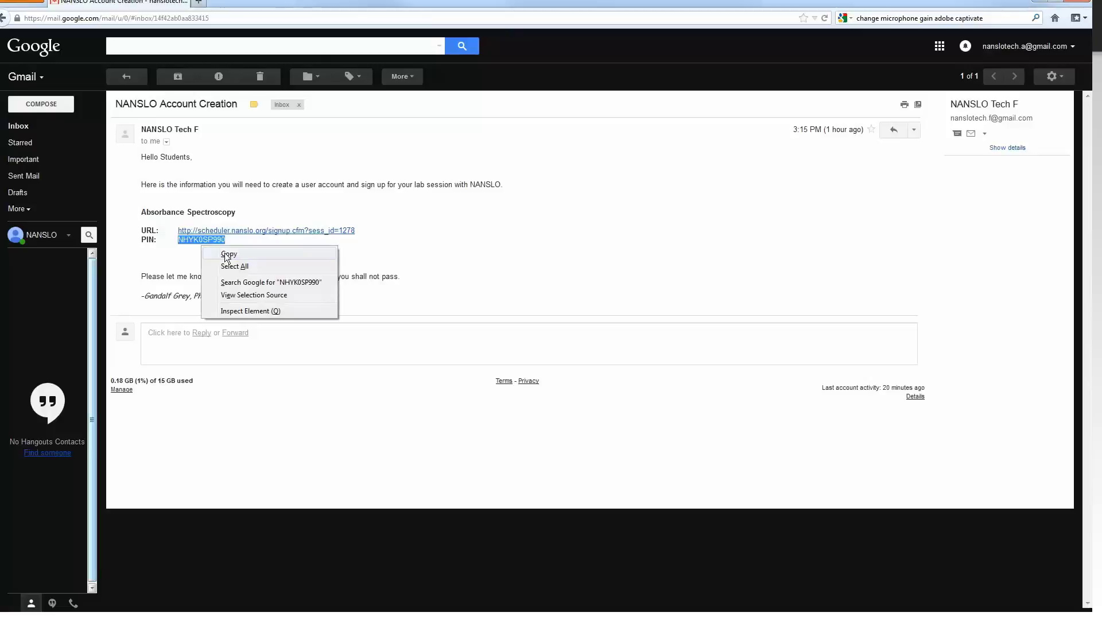
click(227, 251)
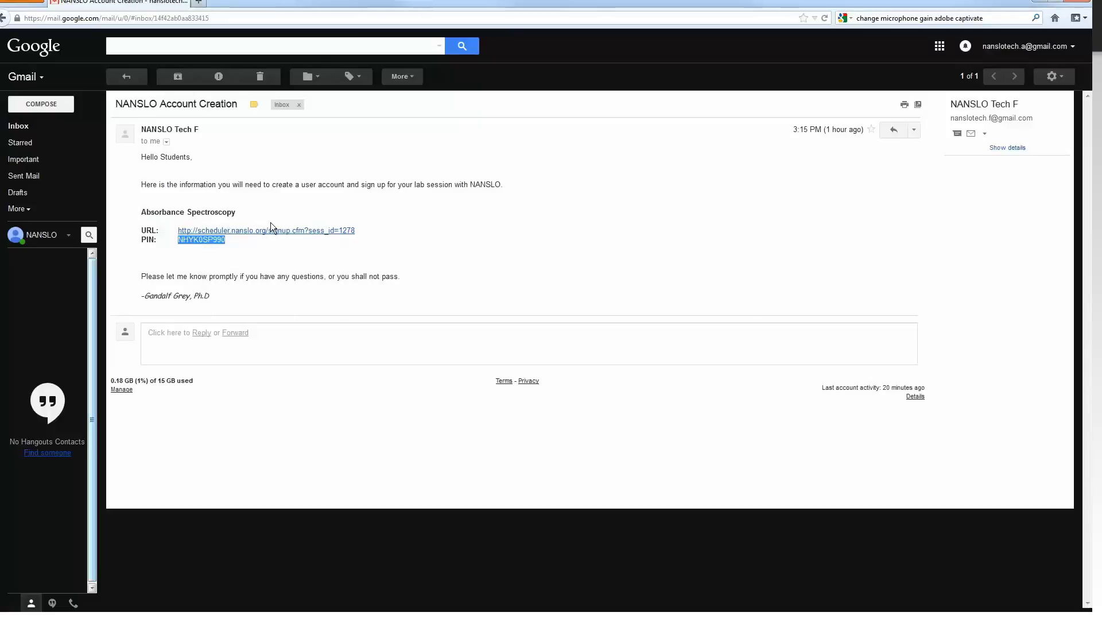
click(283, 232)
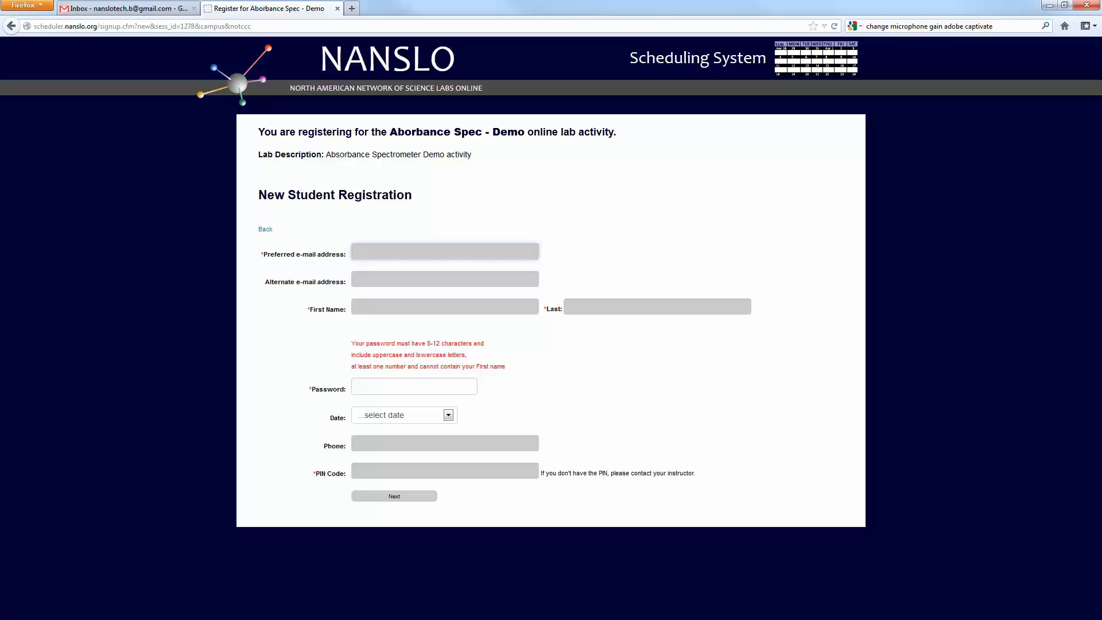
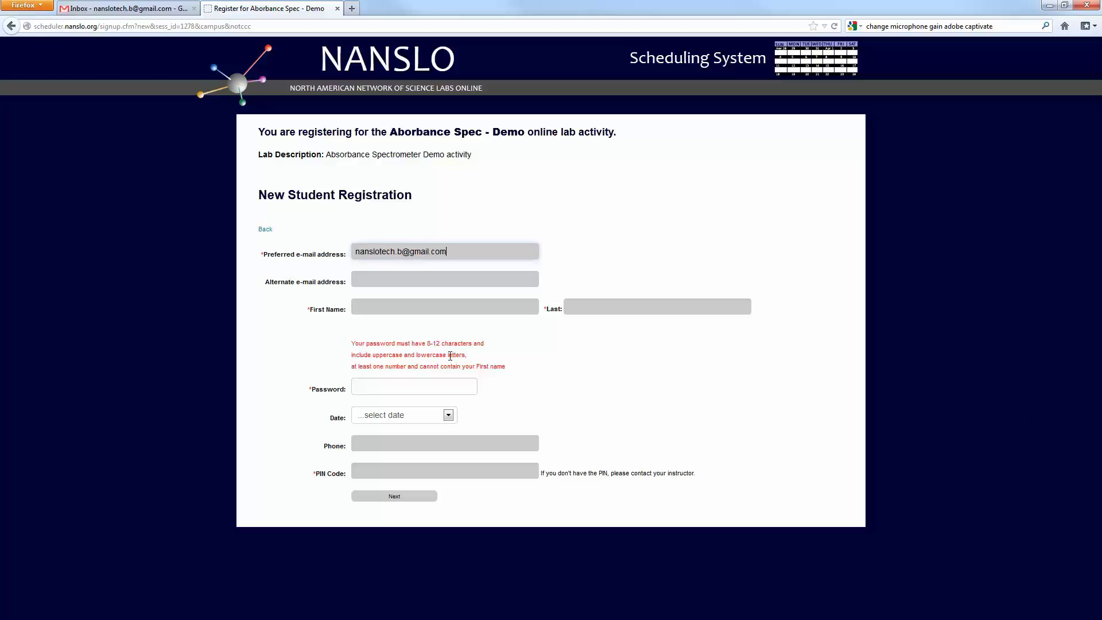
- Fill in the student's preferred e-mail, first and last name, and account password
click(502, 307)
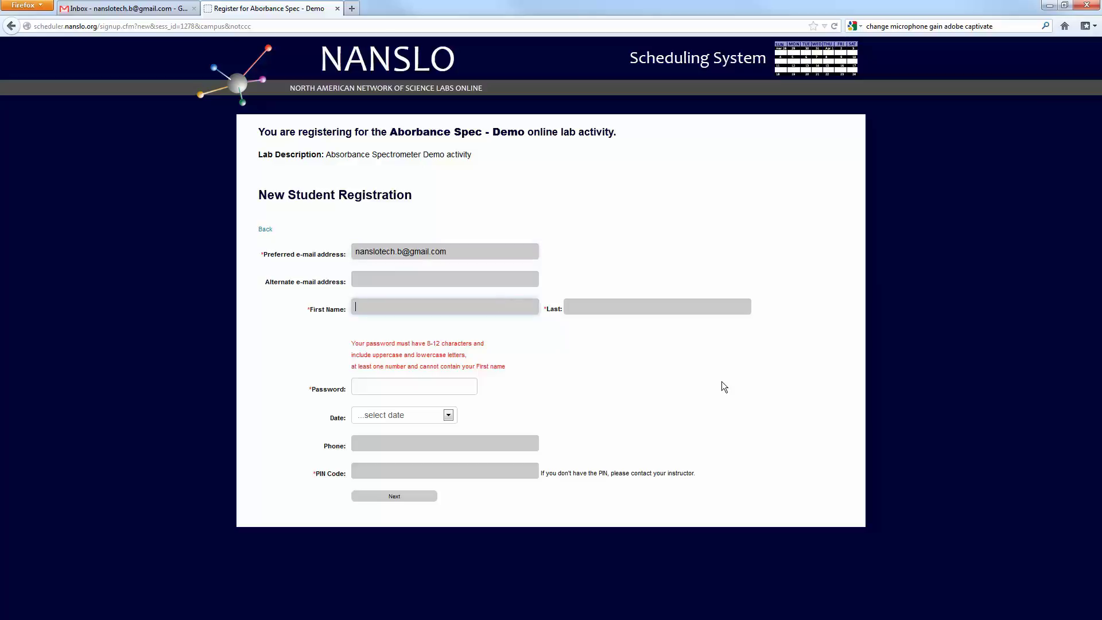
text(Lab)
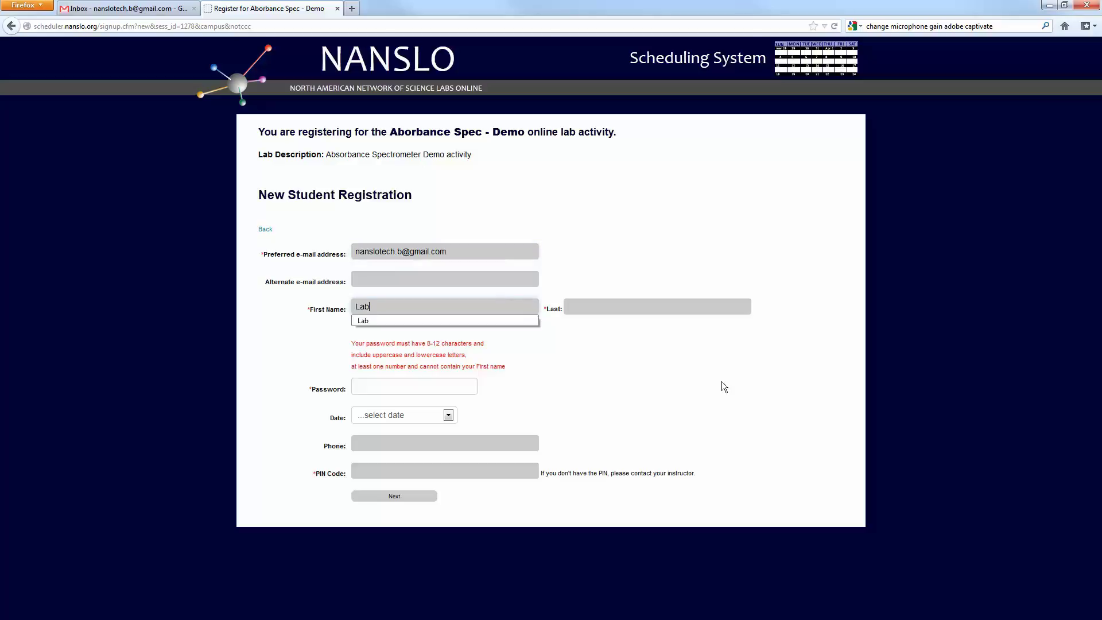
click(659, 305)
text(Tech)
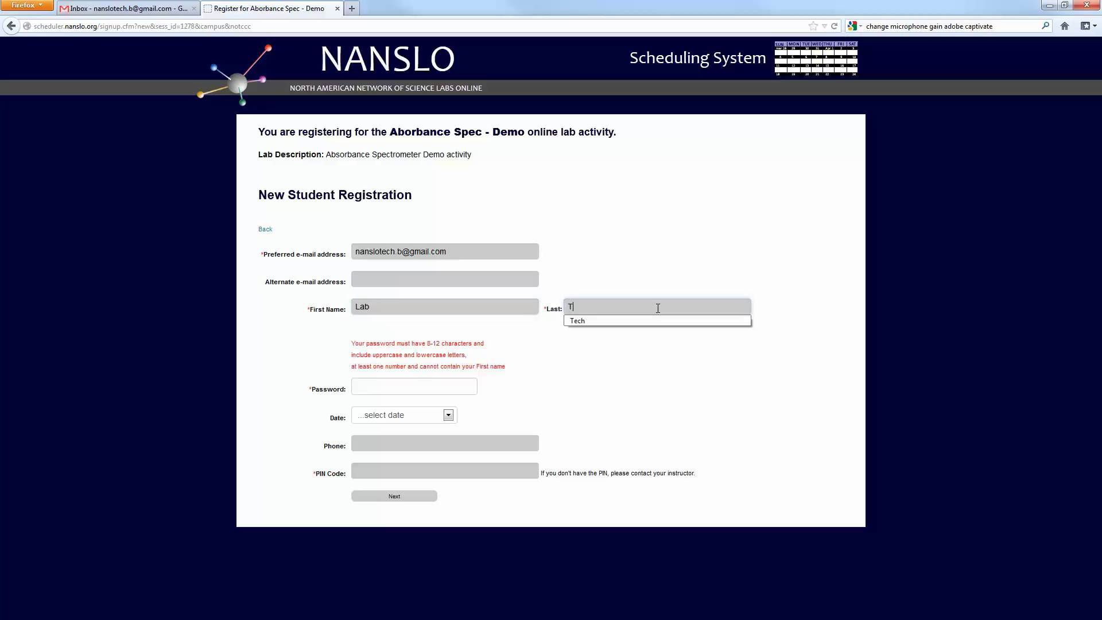
click(435, 387)
text(•••••••••••)
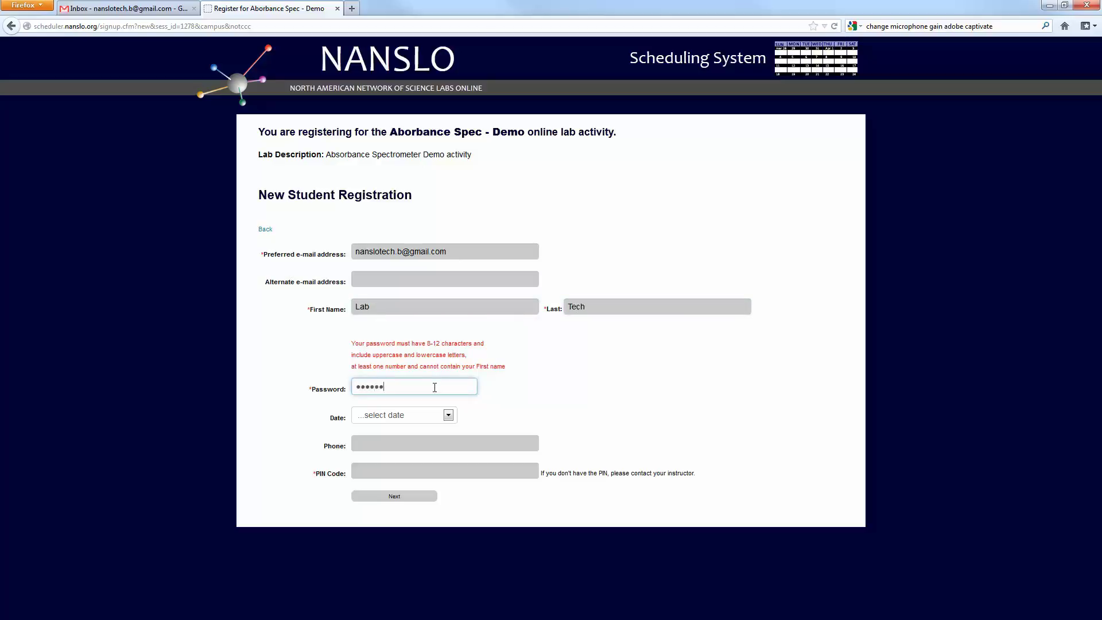
- Choose August 18, 2015 as the lab date and enter the PIN code
click(447, 422)
click(396, 439)
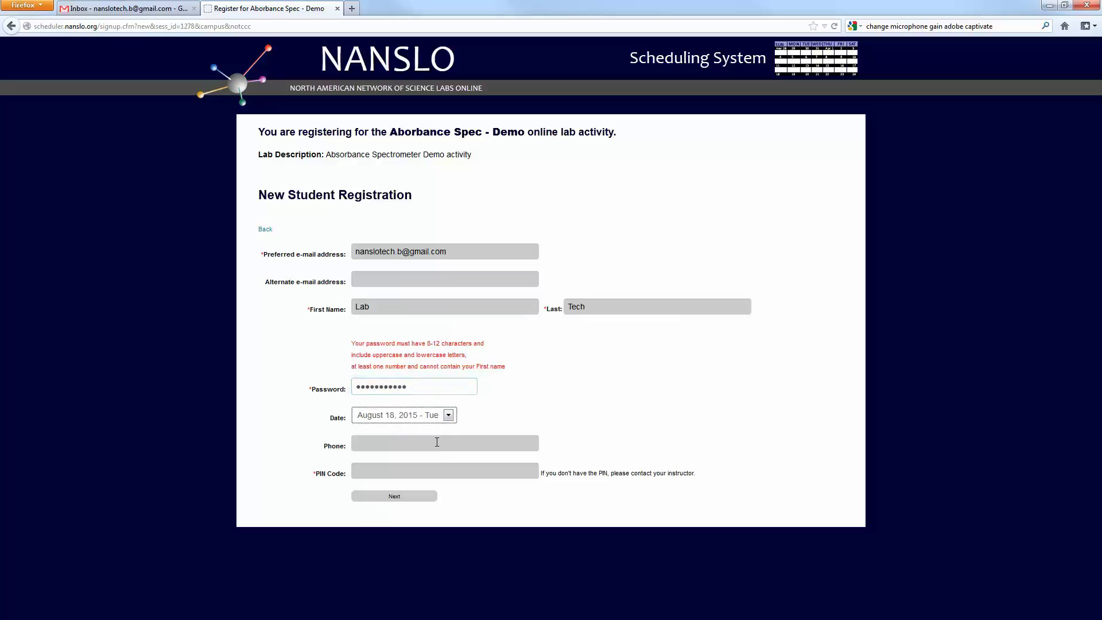
click(509, 471)
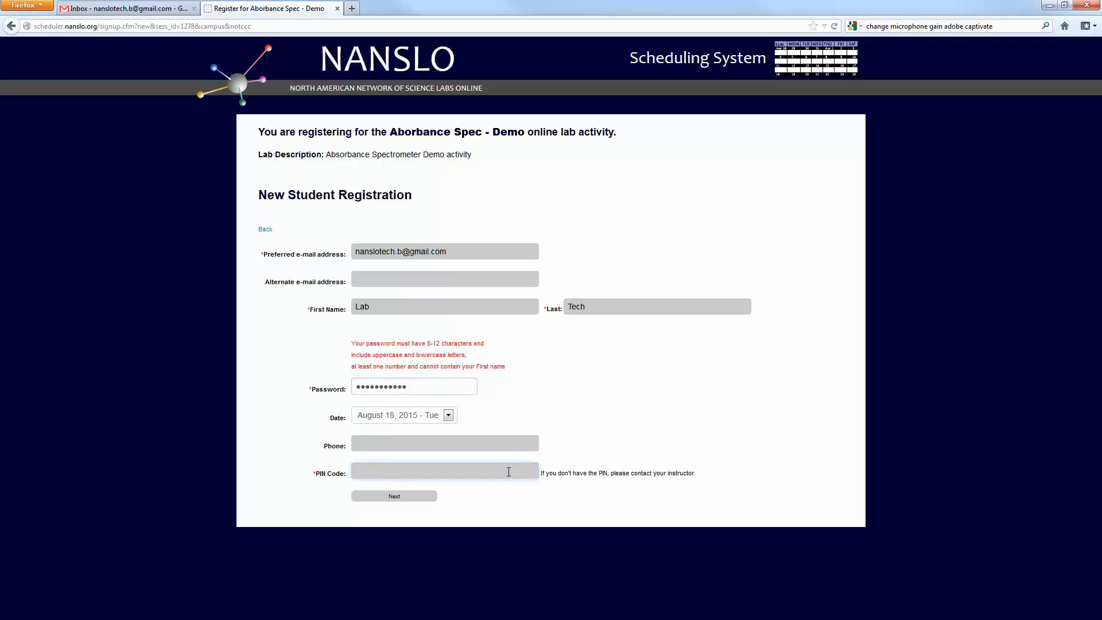
key(Down)
key(Return)
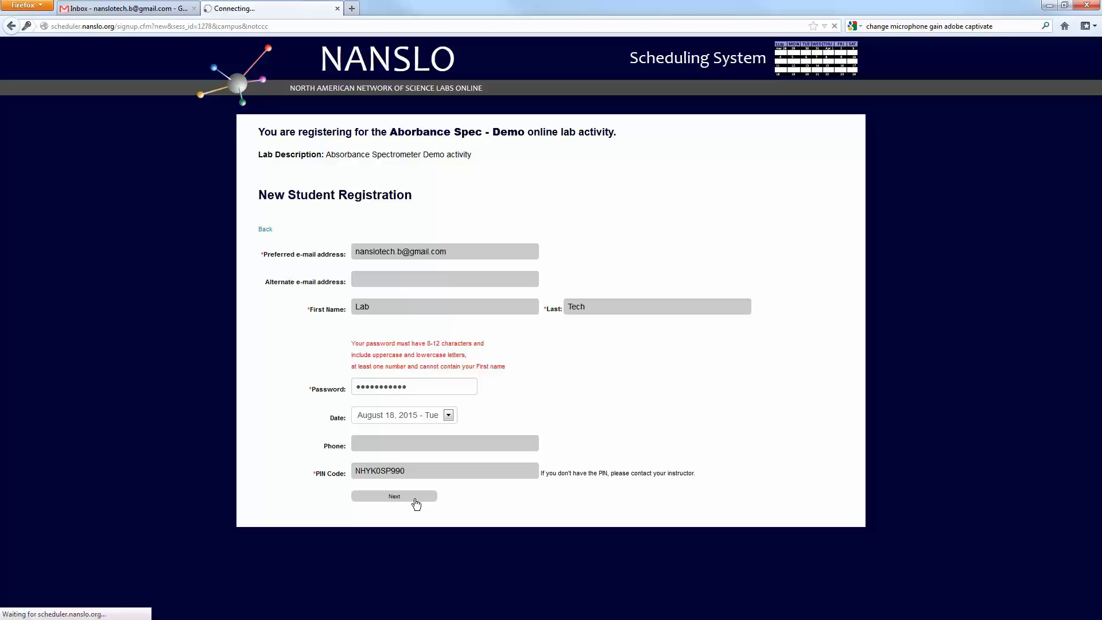
- Submit the registration and sign up for the 6:00 pm - 7:00 pm timeblock on August 18, 2015
click(415, 500)
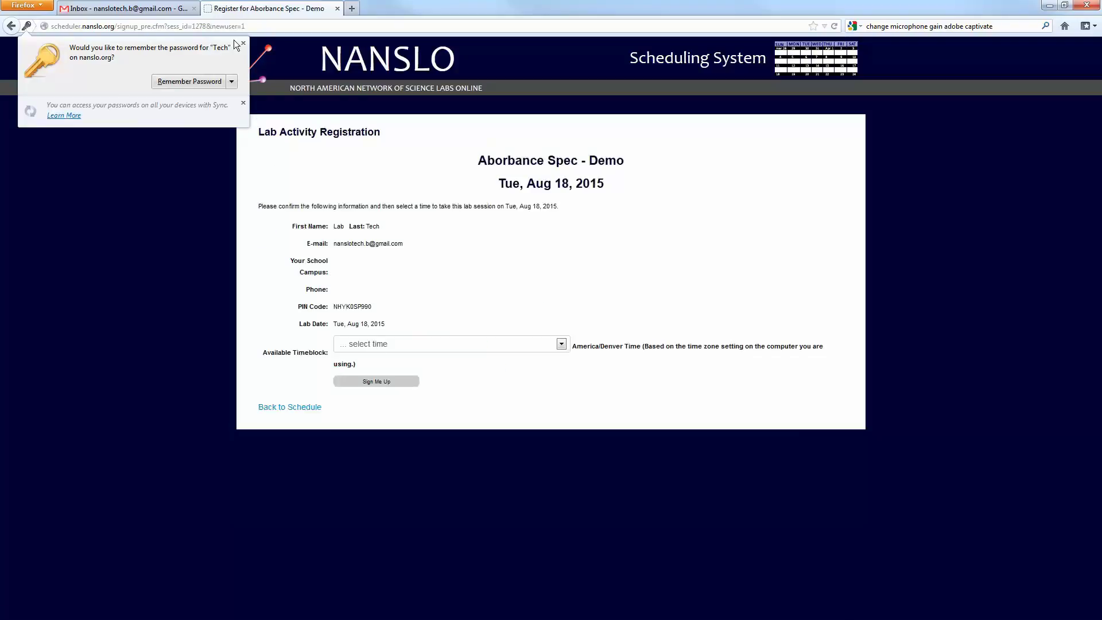
click(242, 45)
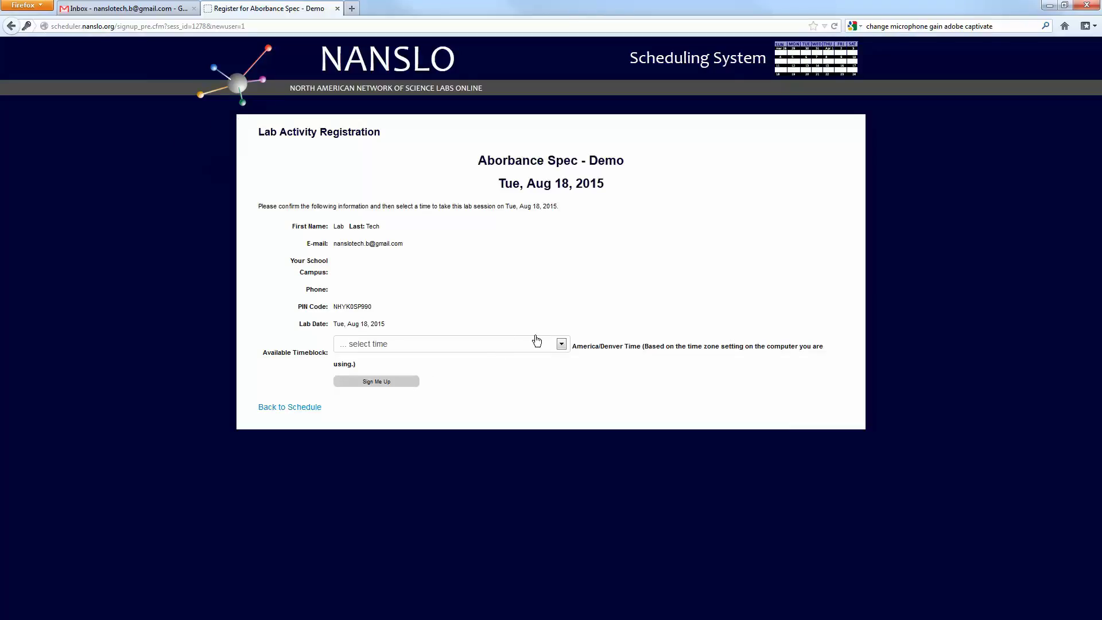
click(561, 345)
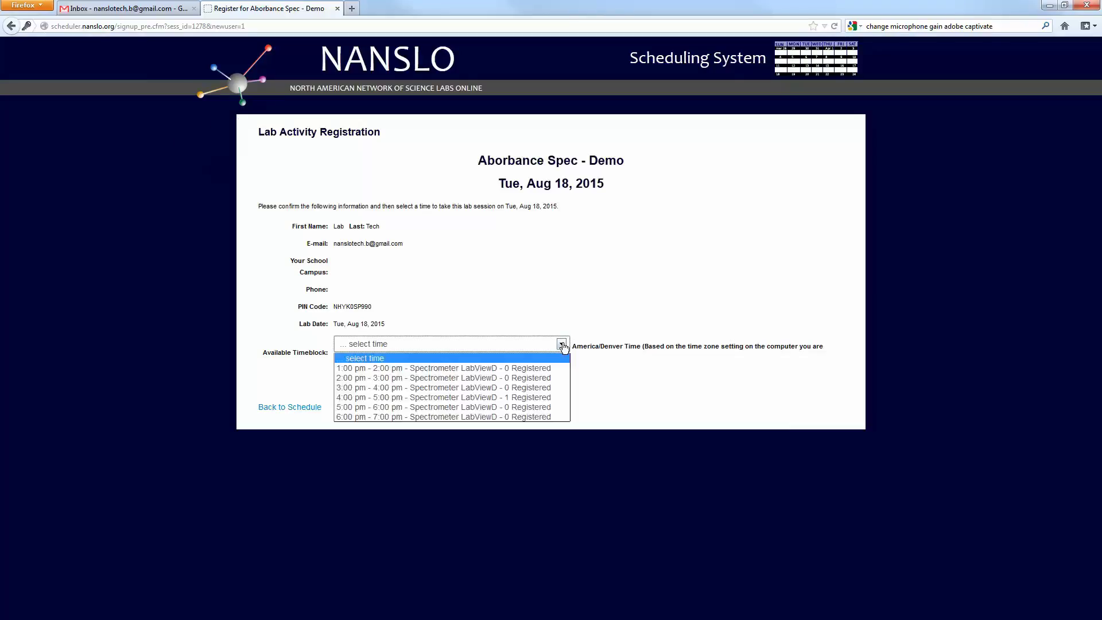
click(520, 418)
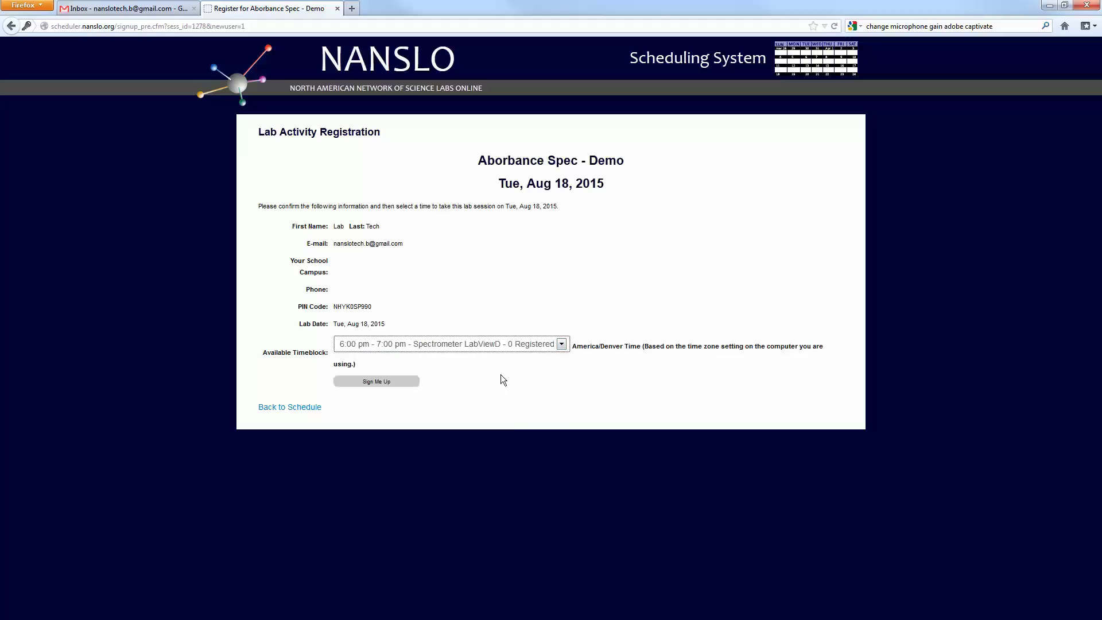
click(386, 381)
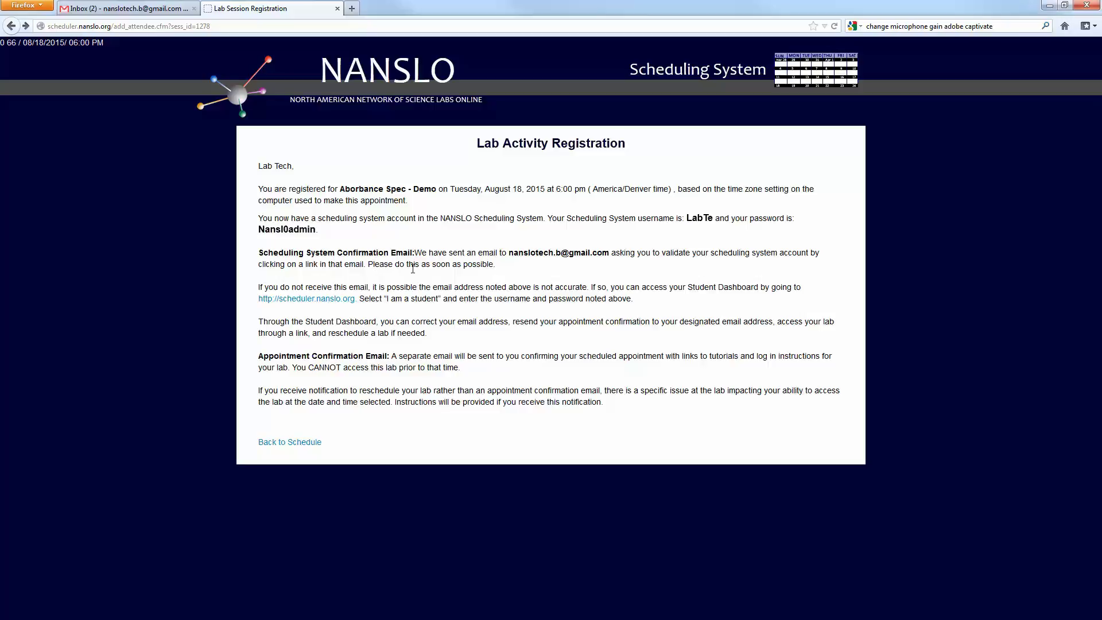
- Back in Gmail, open the Confirmation of NANSLO Scheduling System Account email
click(141, 7)
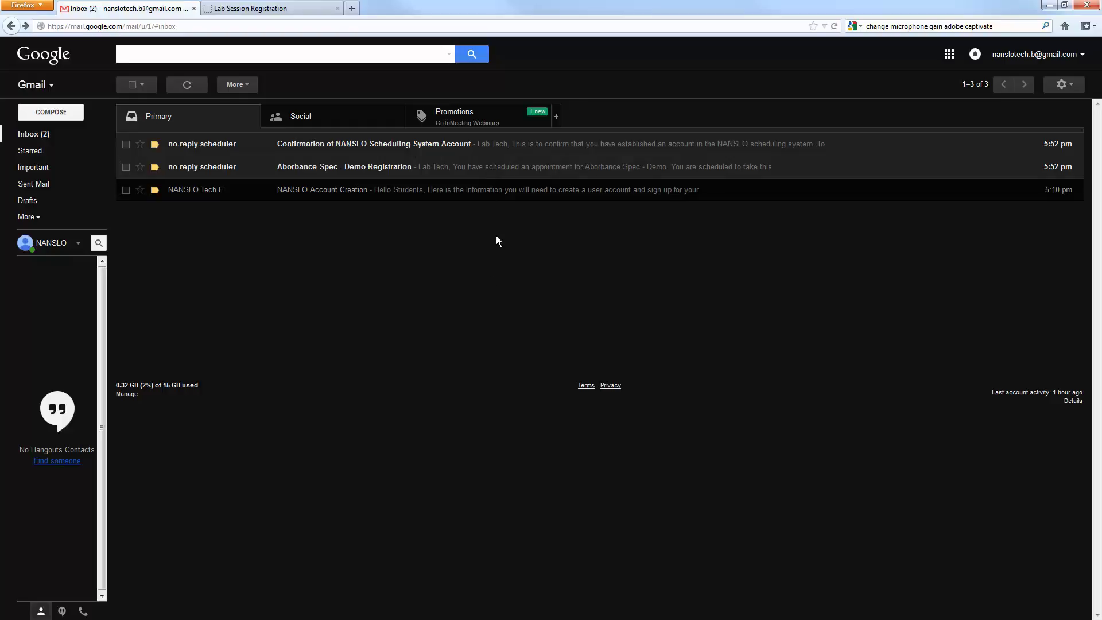
click(514, 146)
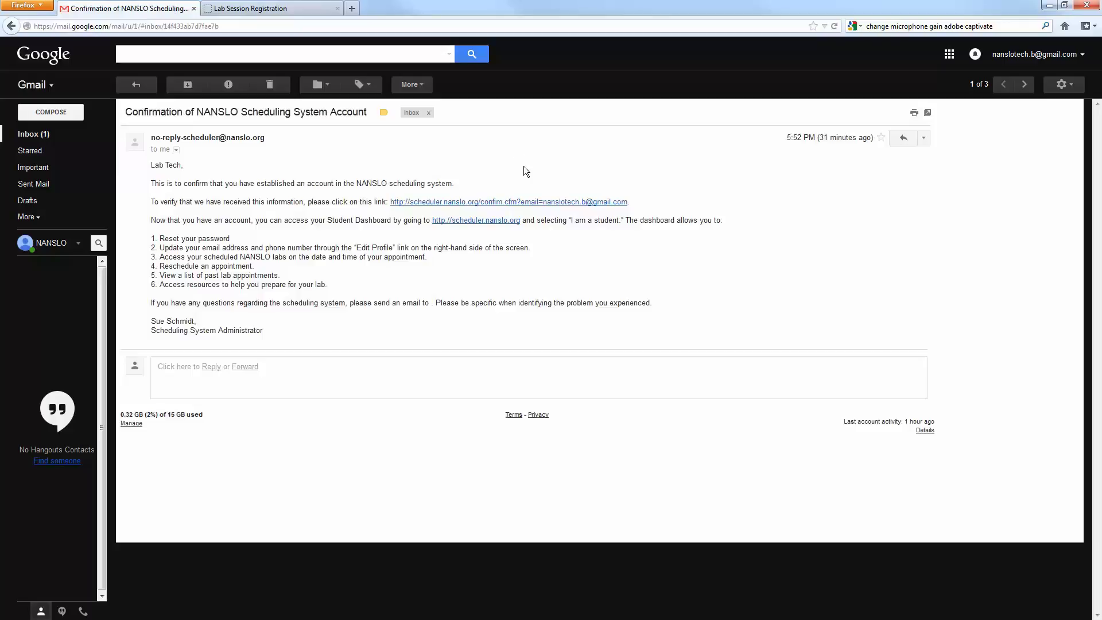
- Confirm the account, then open scheduler.nanslo.org from the email and choose 'I am a student'
click(527, 205)
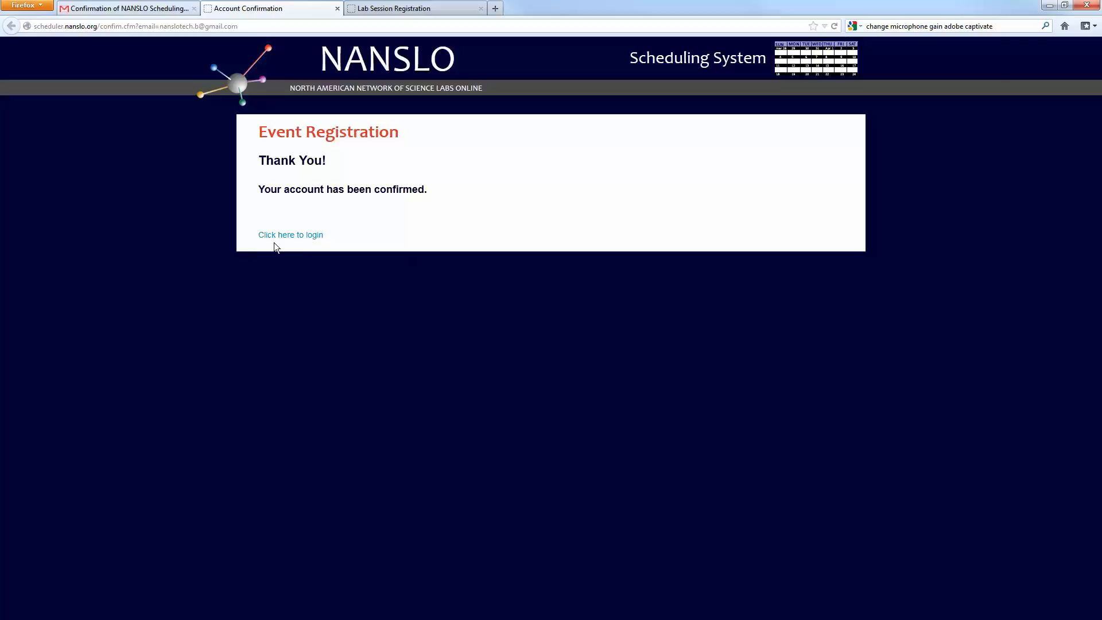
click(143, 8)
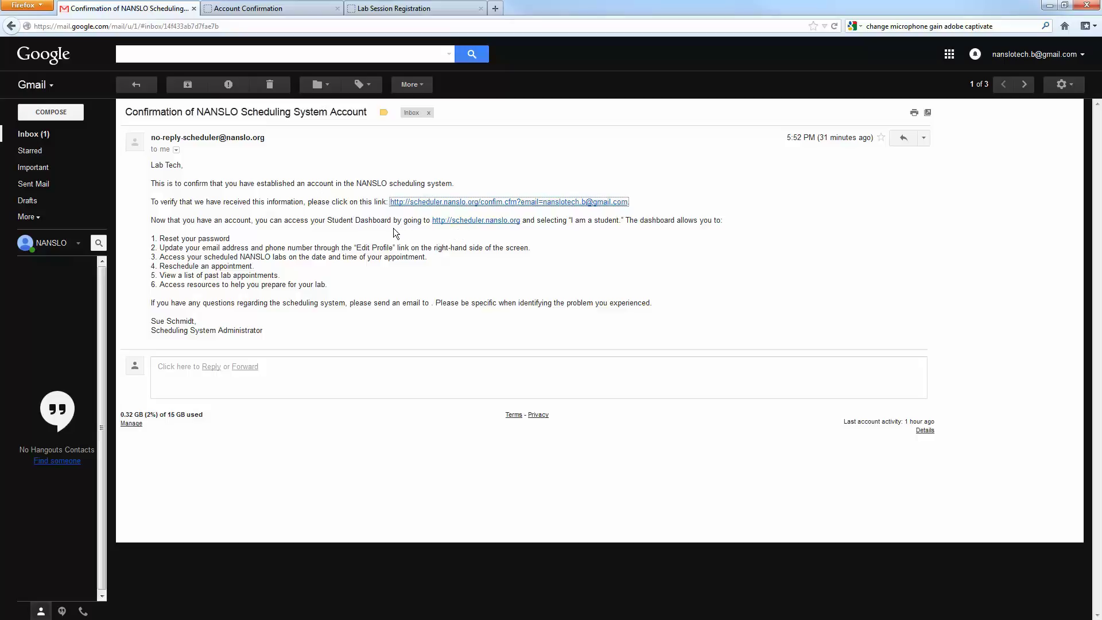
click(496, 222)
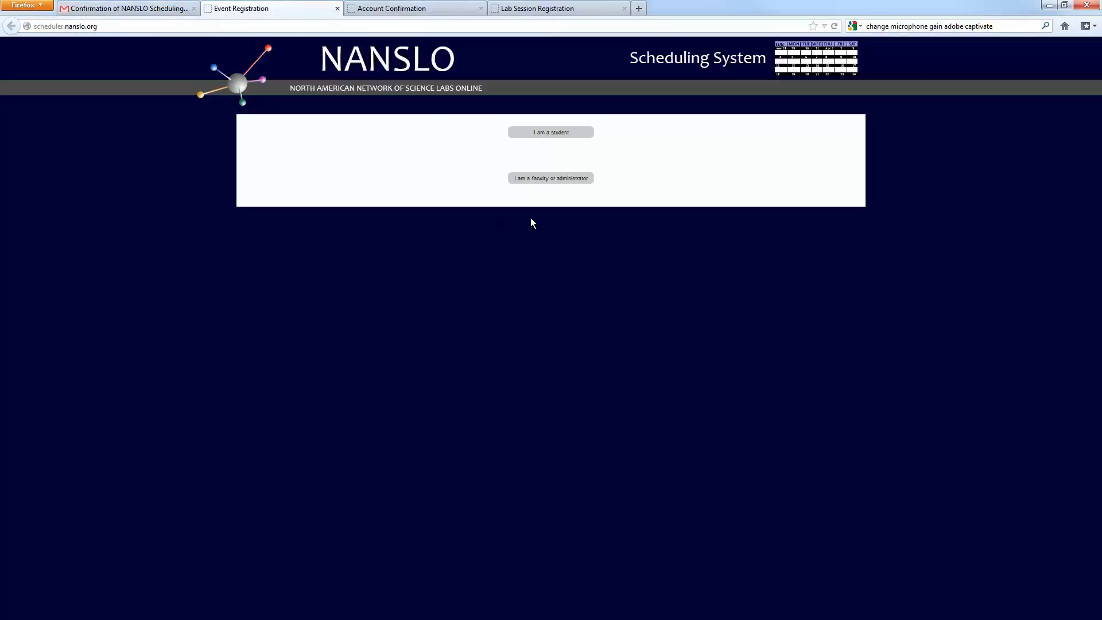
click(575, 139)
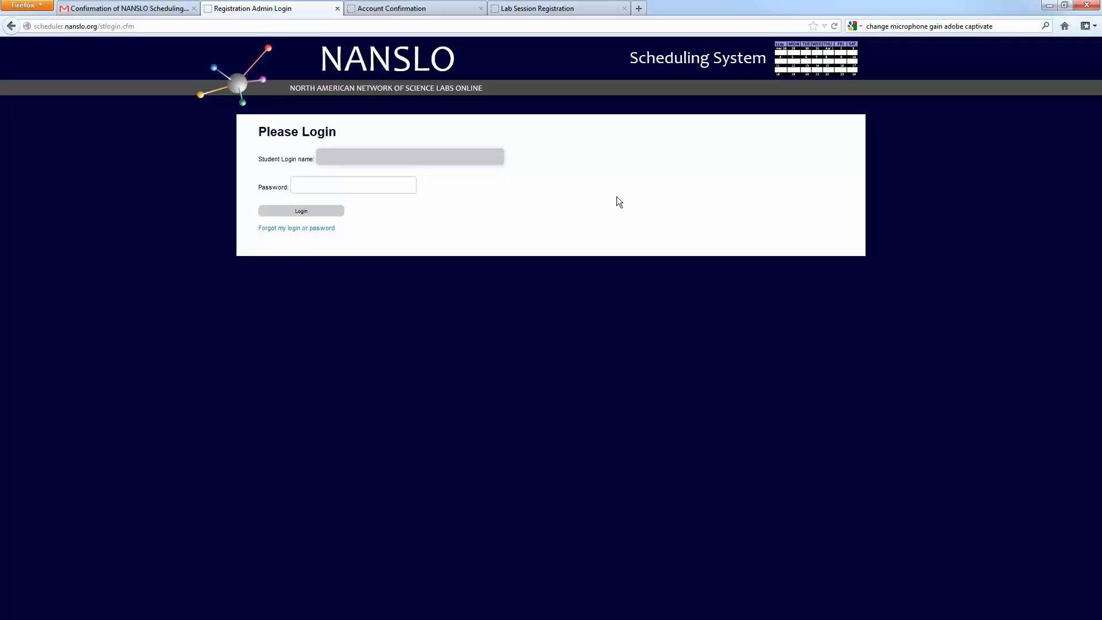
- Log in with the student's login name and password, declining to save the password
text(abTe)
key(Return)
text(*****)
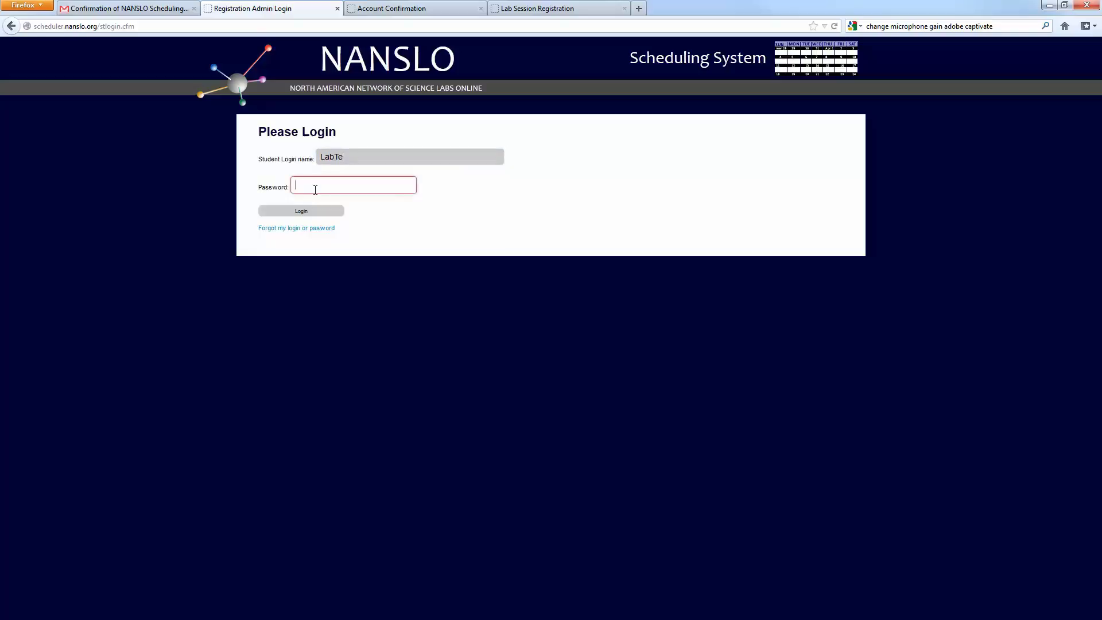
key(BackSpace)
key(BackSpace)
key(BackSpace)
key(BackSpace)
key(BackSpace)
text(***********)
click(330, 211)
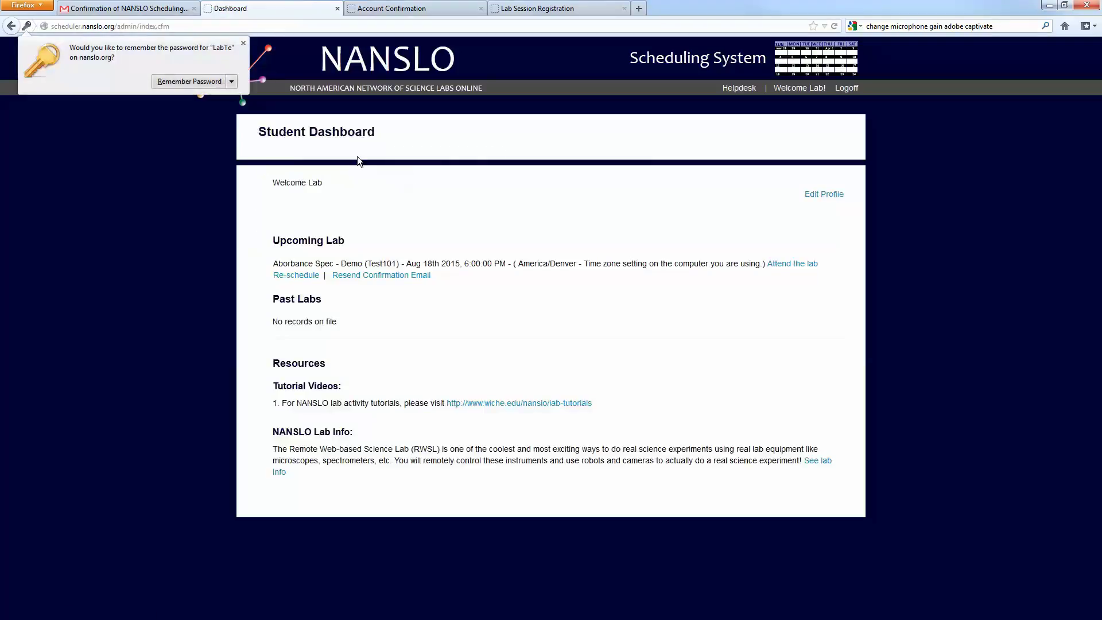
click(551, 297)
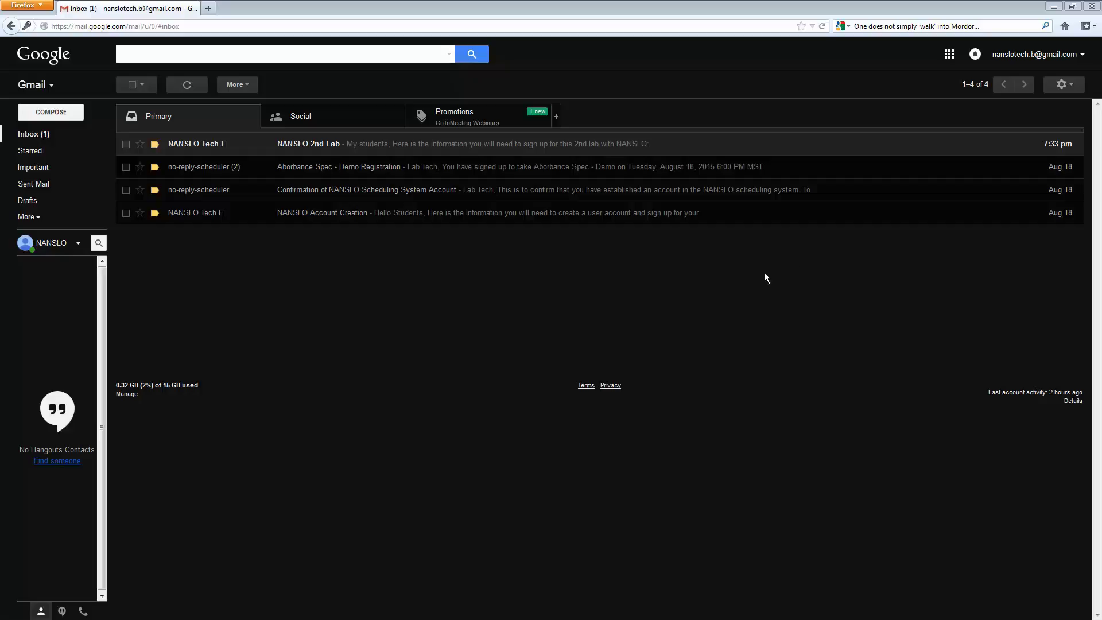
- Copy the Photosynthesis PIN from the NANSLO 2nd Lab email and follow its signup link
click(538, 147)
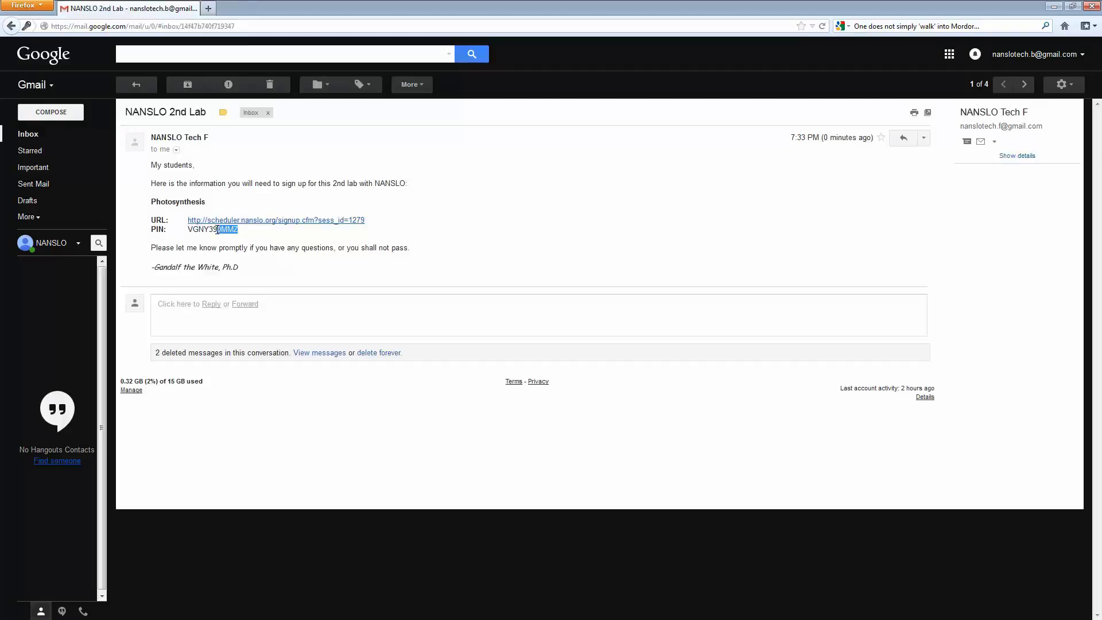
double_click(188, 231)
right_click(212, 230)
click(234, 244)
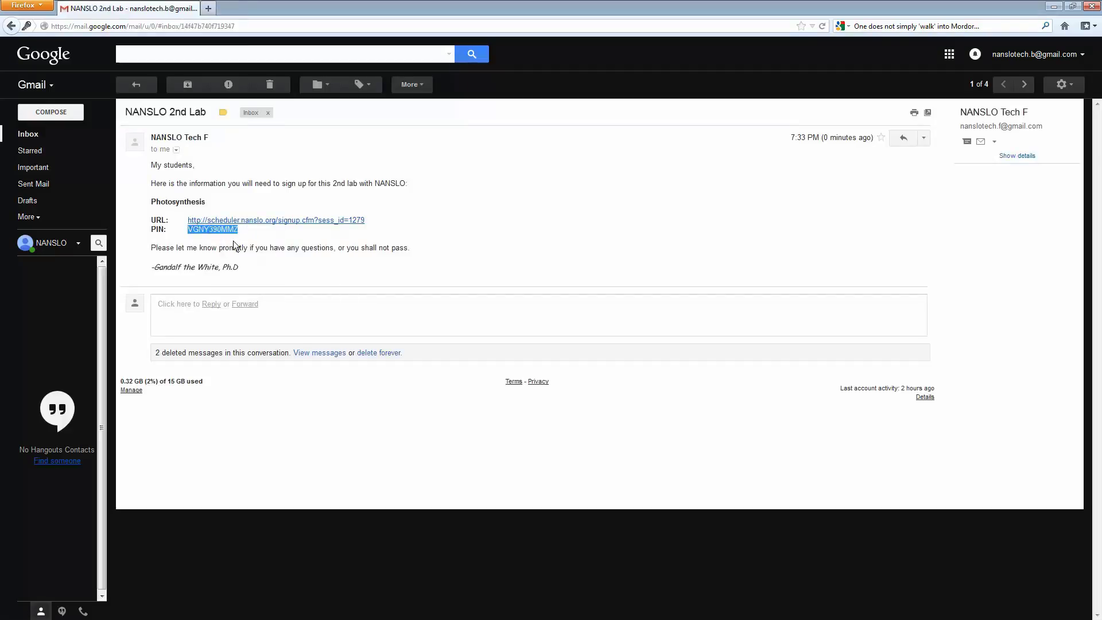
click(311, 220)
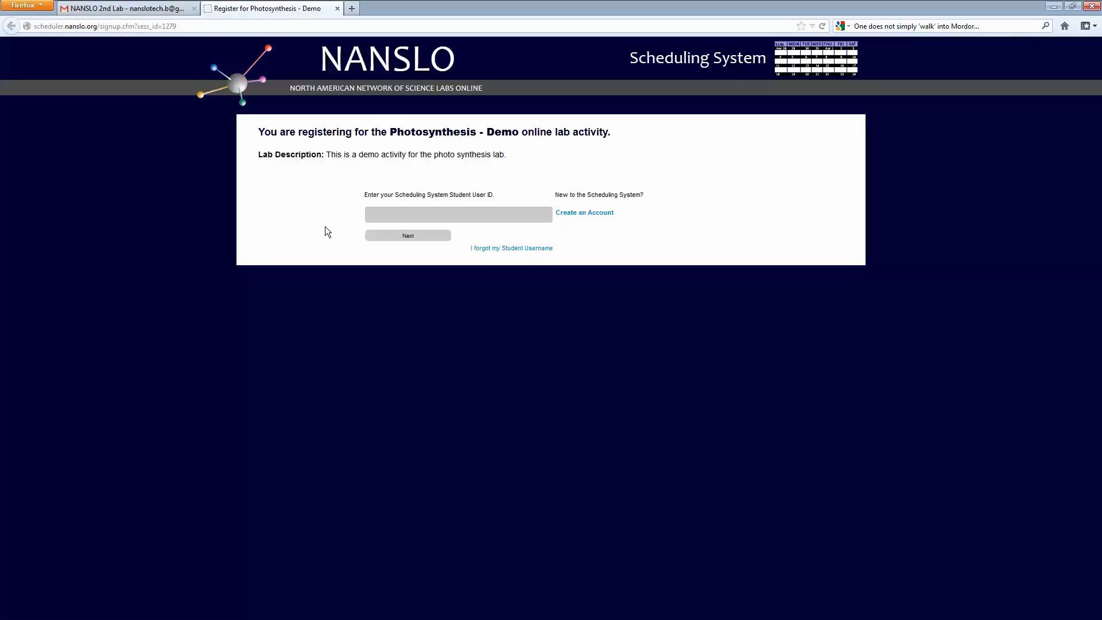
- Enter the student's user ID on the Photosynthesis - Demo registration page and continue
click(391, 218)
text(labte)
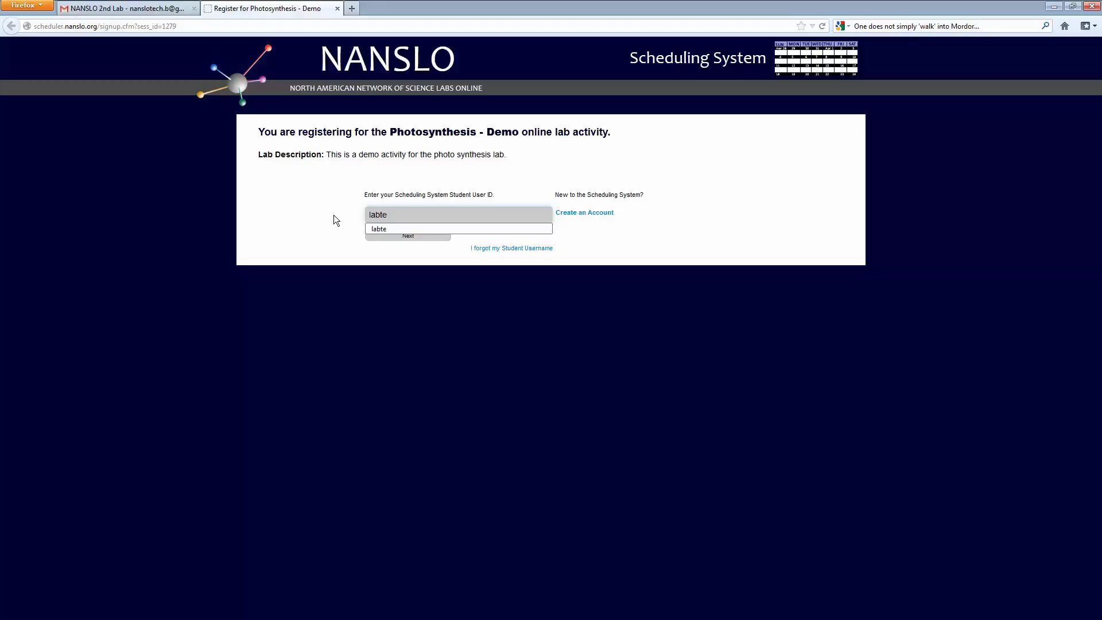
click(342, 260)
click(381, 238)
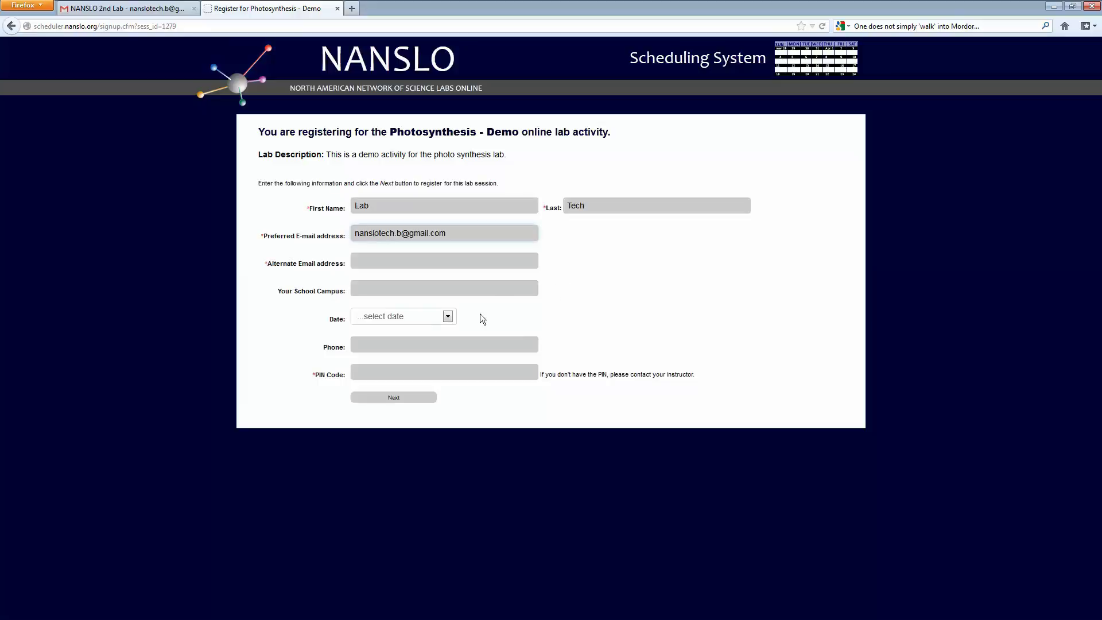
- Pick August 20, 2015 - Thu as the date, paste the PIN, and submit
click(447, 317)
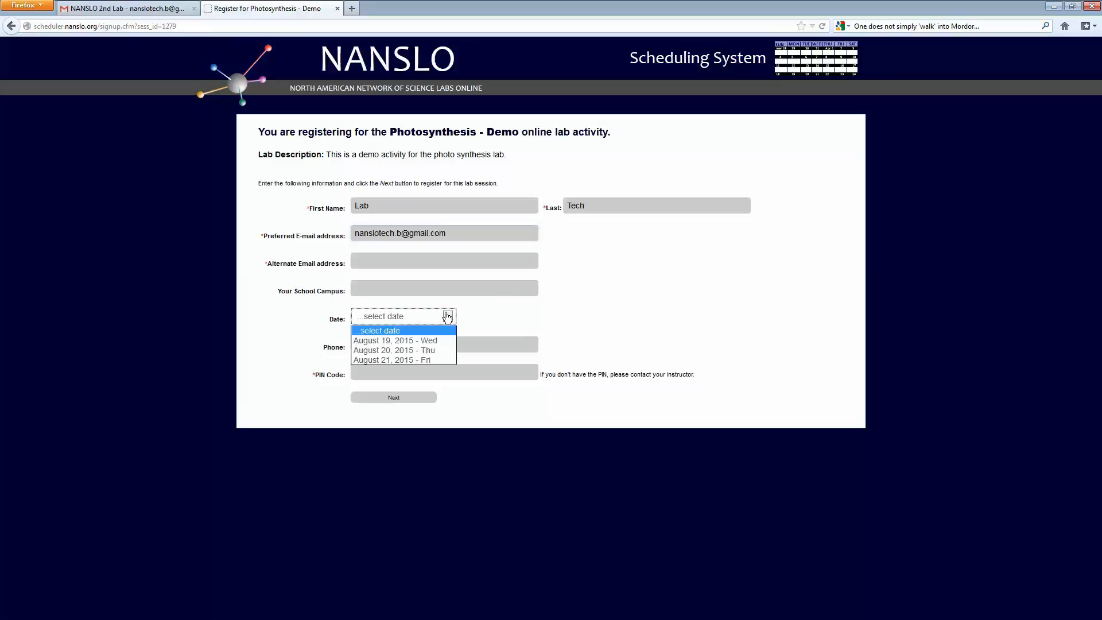
click(440, 351)
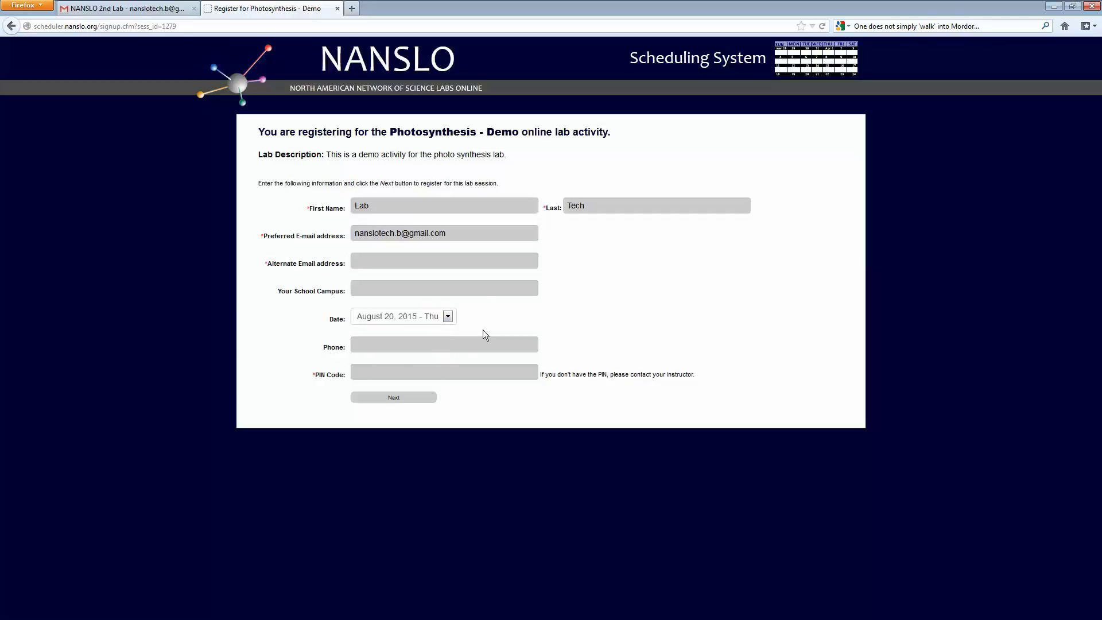
click(478, 370)
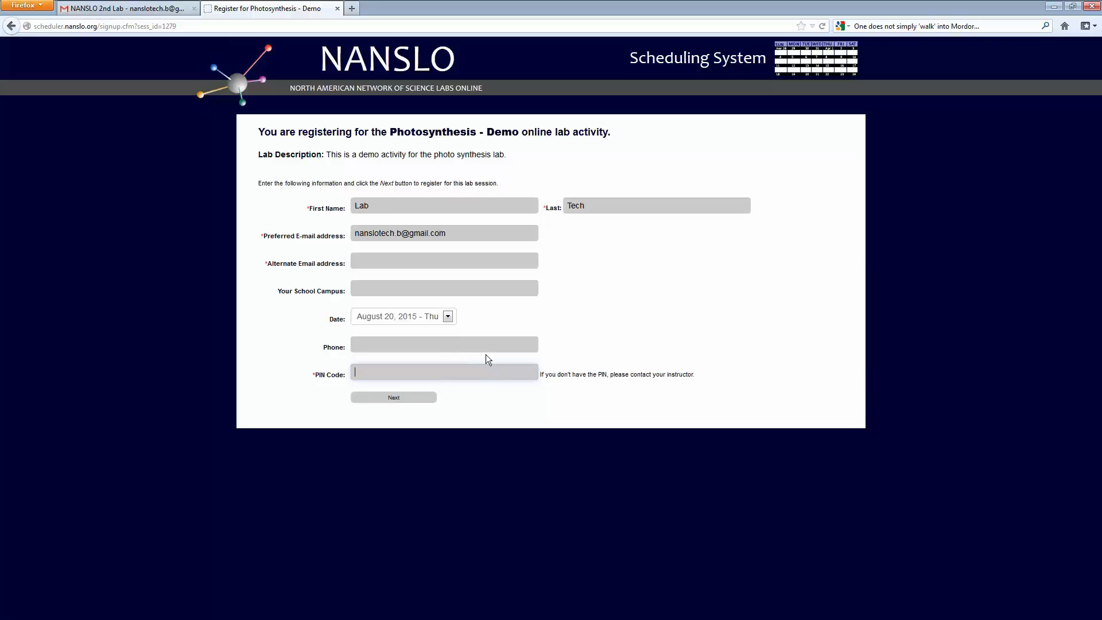
key(ctrl+v)
click(413, 403)
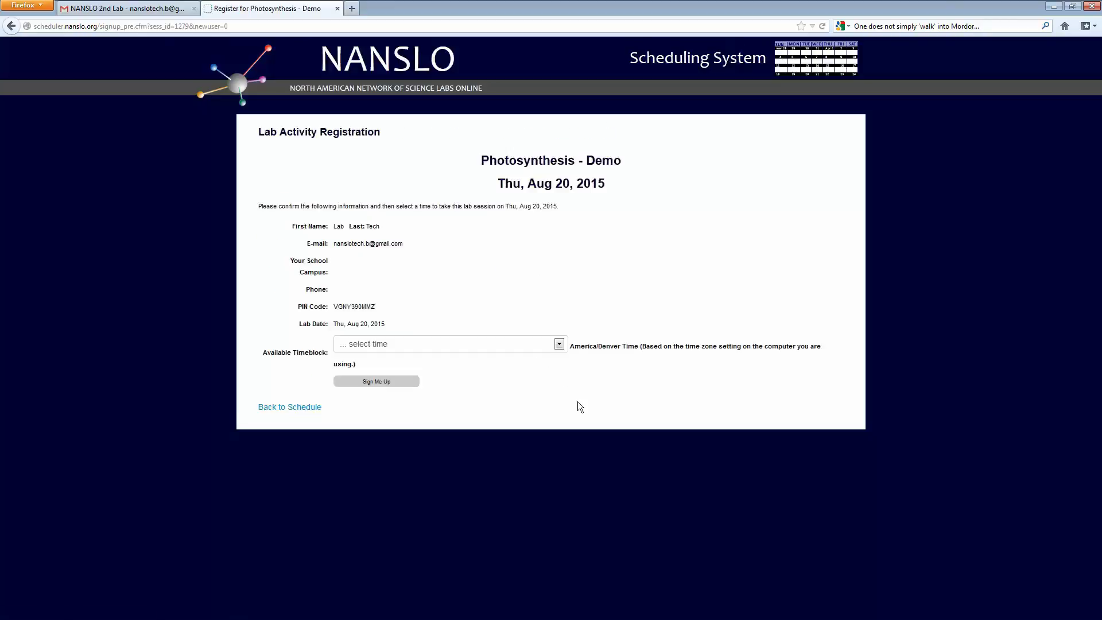
- Sign up for the 4:00 pm - 5:00 pm Photosynthesis - Demo timeblock
click(558, 345)
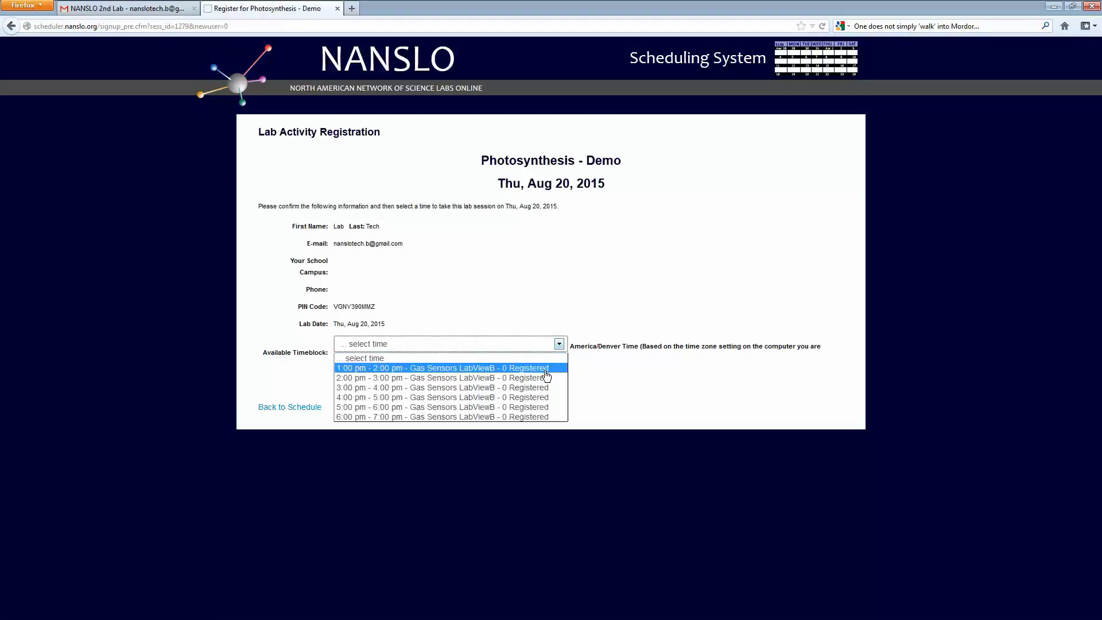
key(Escape)
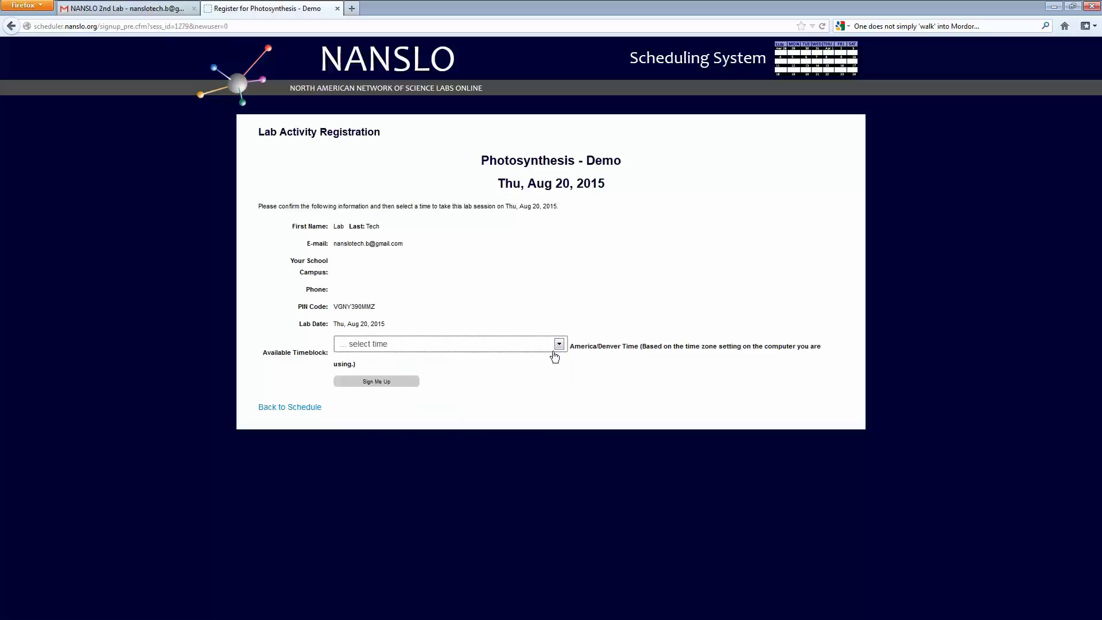
click(557, 344)
click(542, 396)
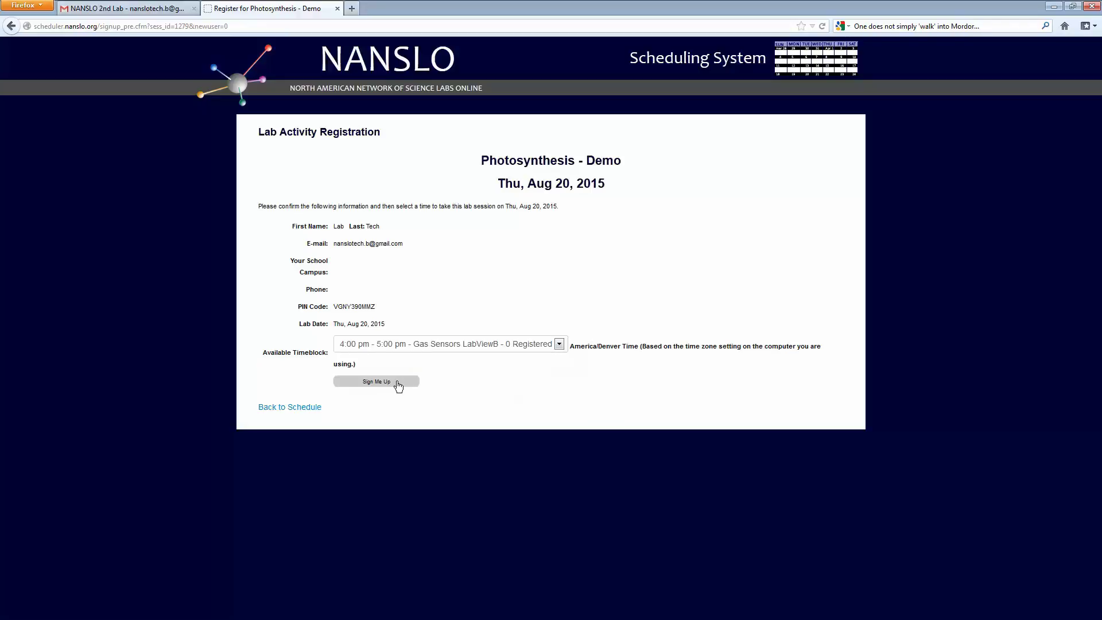
click(398, 383)
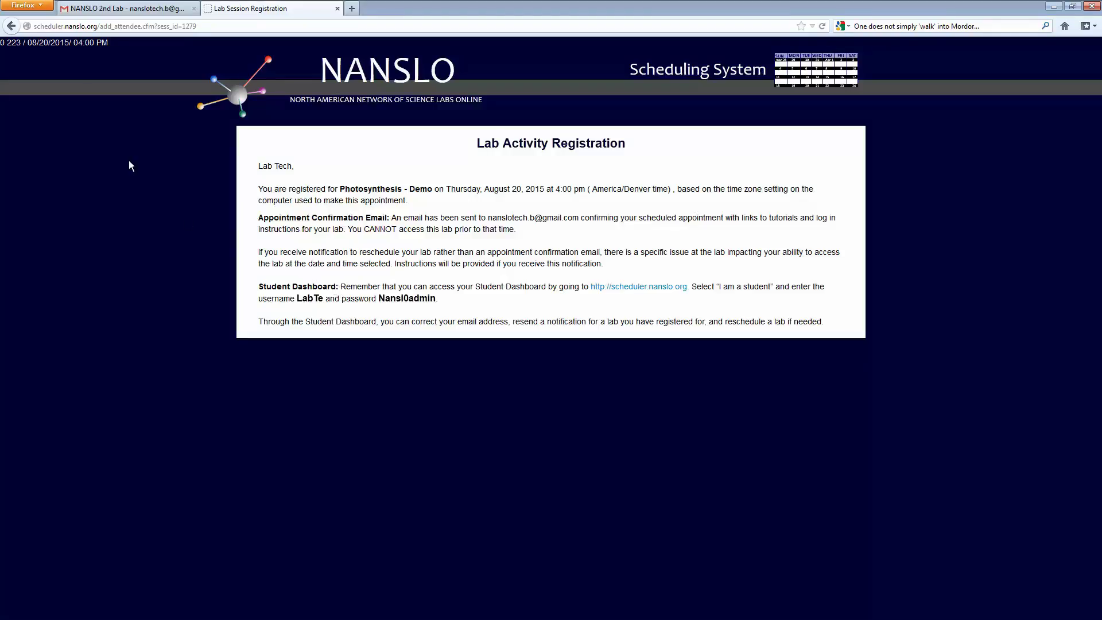
click(122, 3)
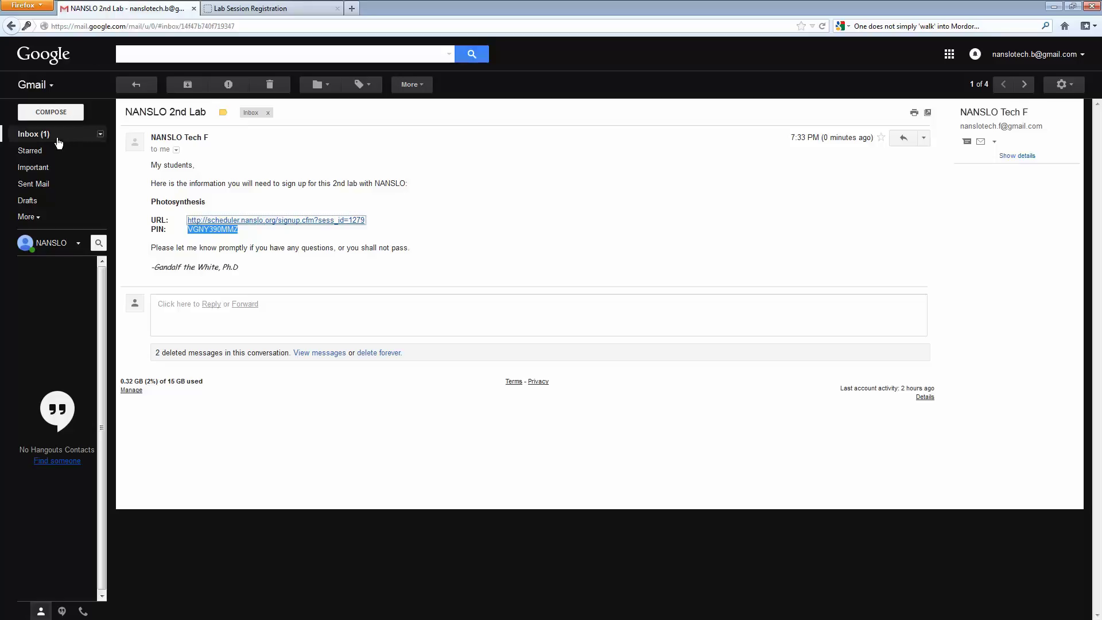
click(62, 137)
click(356, 144)
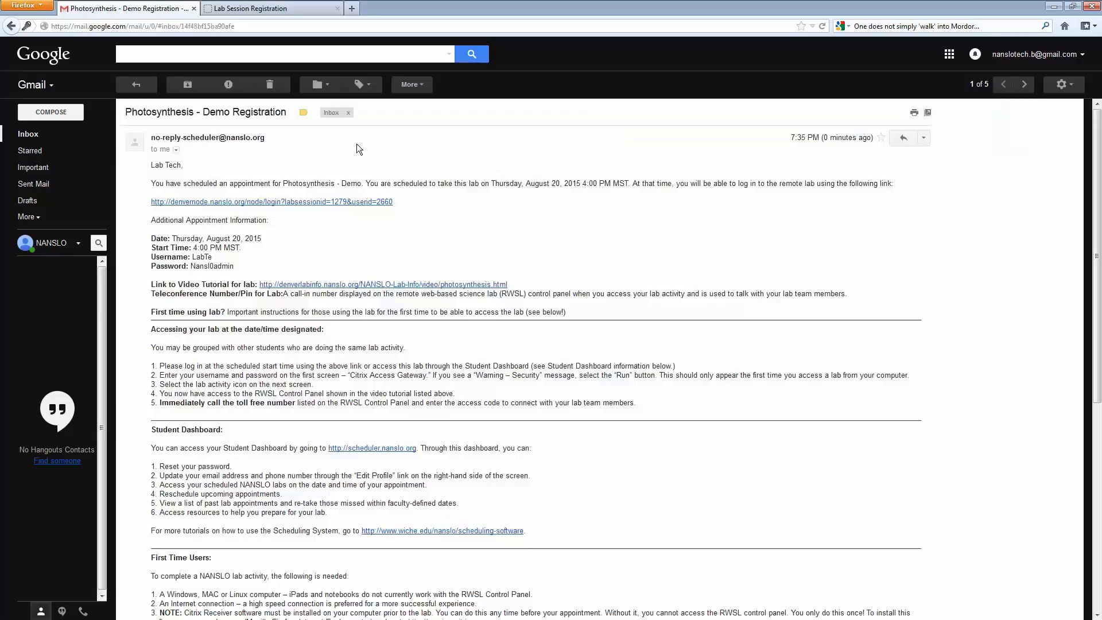